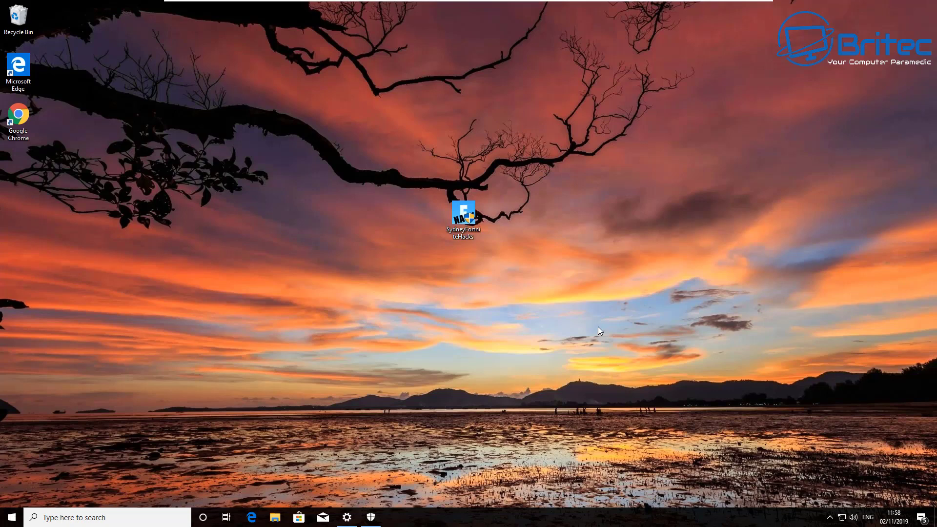
Open the Pictures folder in File Explorer and narrow its window to view the ten items.
{"action": "left_click", "coordinate": [275, 518]}
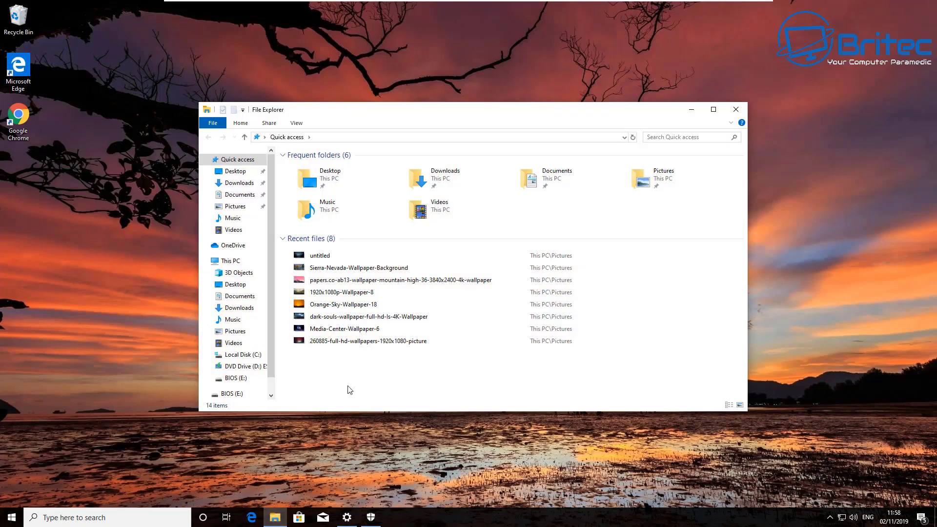
{"action": "left_click", "coordinate": [243, 209]}
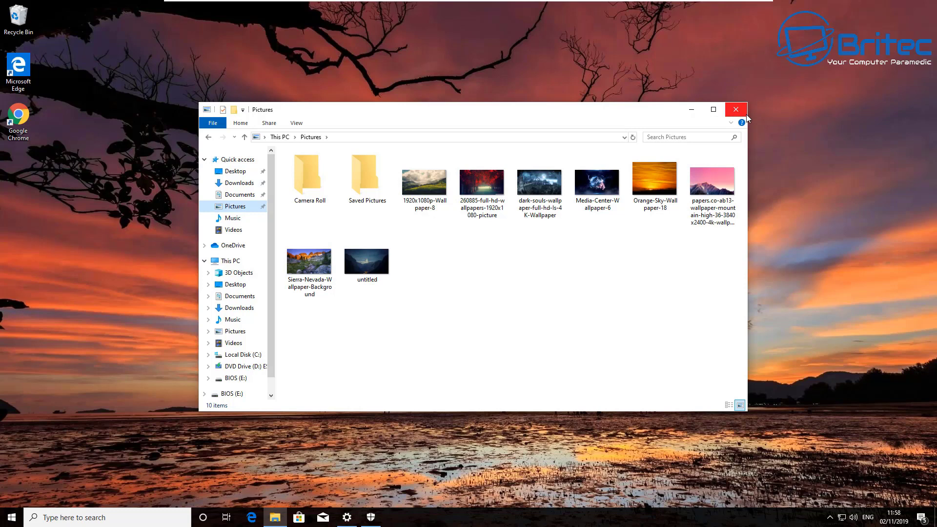
{"action": "left_click_drag", "start_coordinate": [747, 237], "coordinate": [588, 239]}
{"action": "left_click_drag", "start_coordinate": [490, 114], "coordinate": [331, 110]}
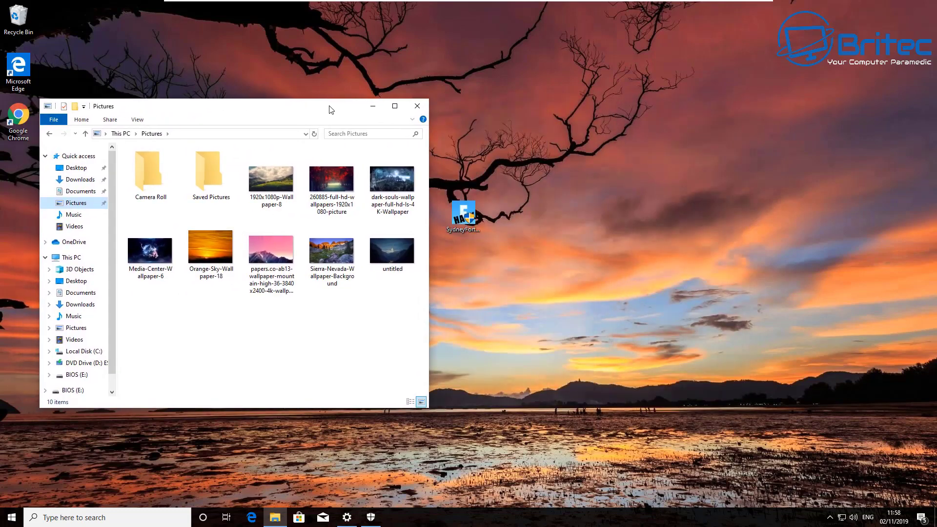
Run SydneyFortniteHacks from the desktop with admin approval and minimize the Pictures window.
{"action": "double_click", "coordinate": [466, 215]}
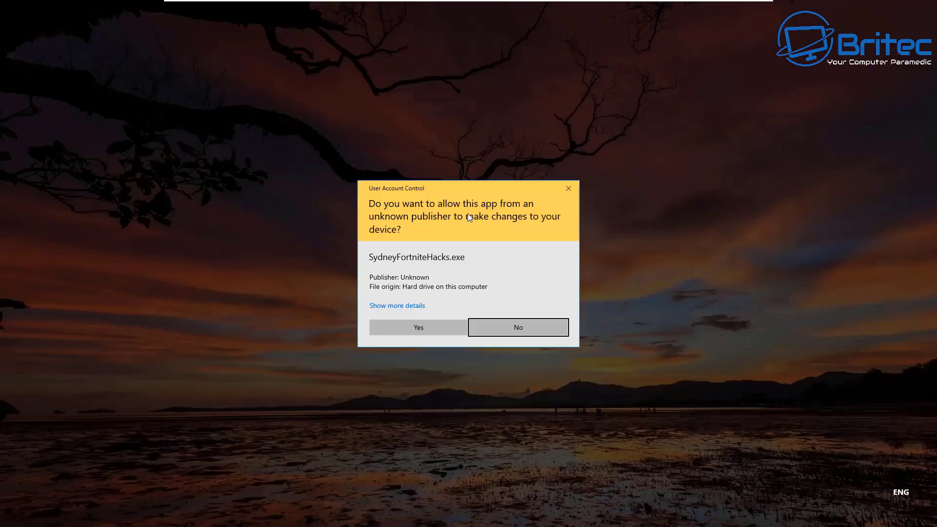
{"action": "left_click", "coordinate": [429, 331]}
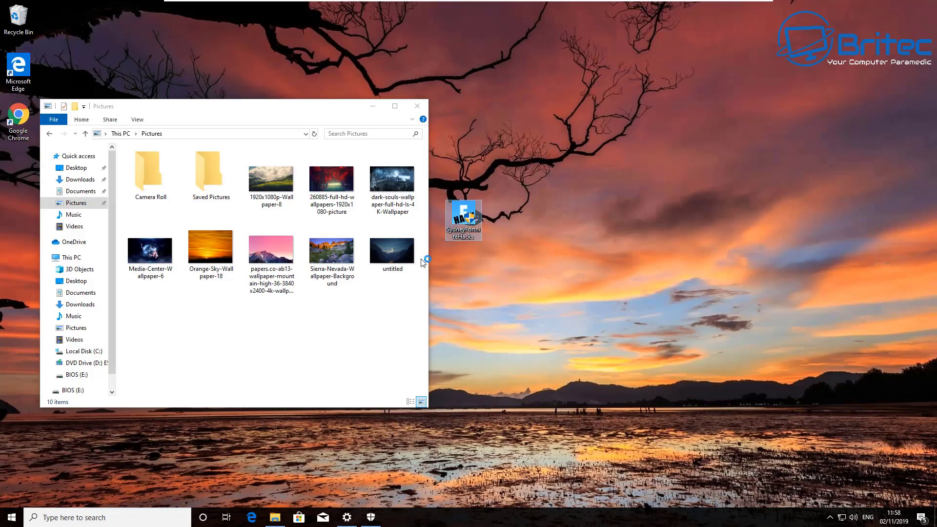
{"action": "left_click", "coordinate": [374, 107]}
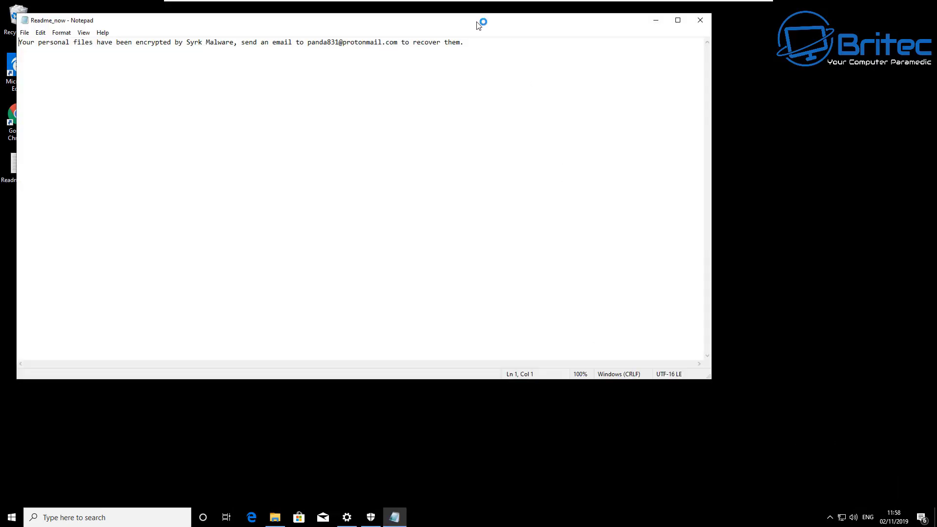
Move the Readme_now Notepad window aside and close it to reveal the Syrk countdown screen.
{"action": "left_click_drag", "start_coordinate": [481, 22], "coordinate": [540, 53]}
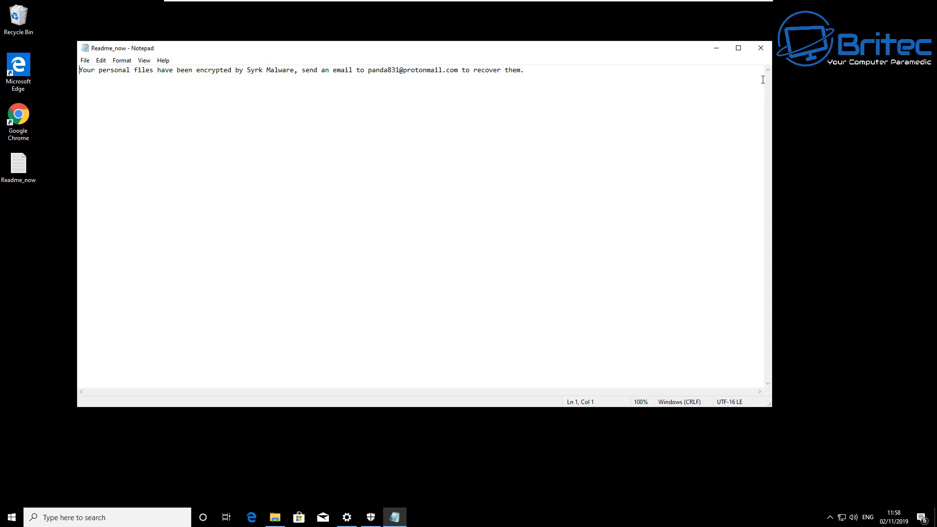
{"action": "left_click", "coordinate": [762, 48]}
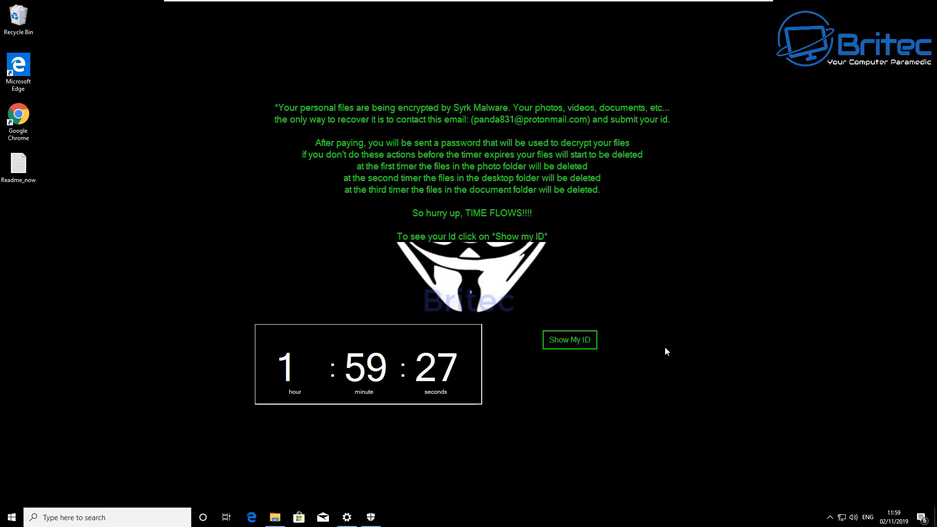
{"action": "left_click", "coordinate": [275, 517]}
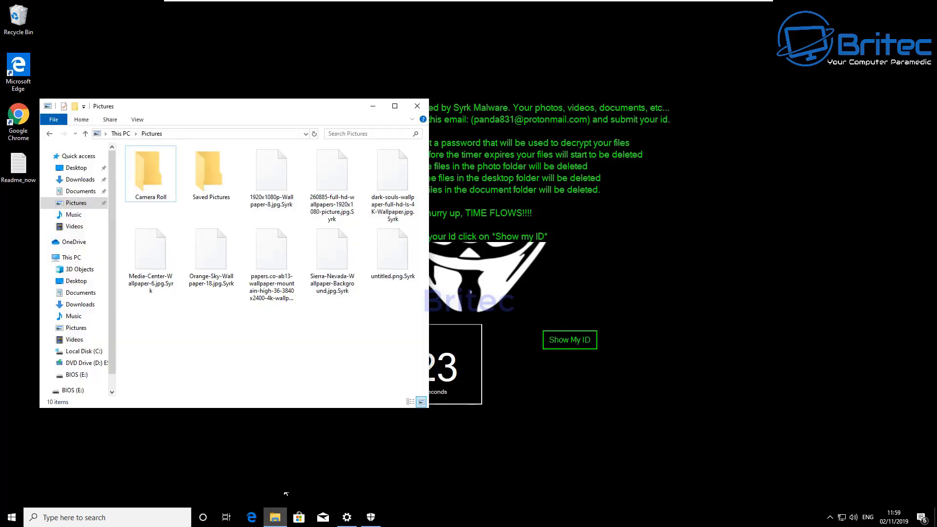
{"action": "left_click_drag", "start_coordinate": [272, 109], "coordinate": [499, 99]}
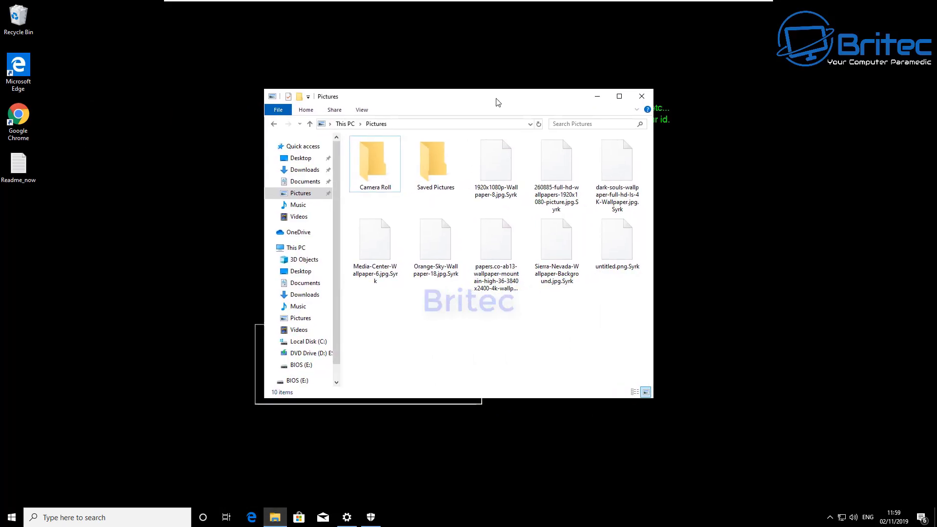
{"action": "left_click_drag", "start_coordinate": [654, 241], "coordinate": [708, 245]}
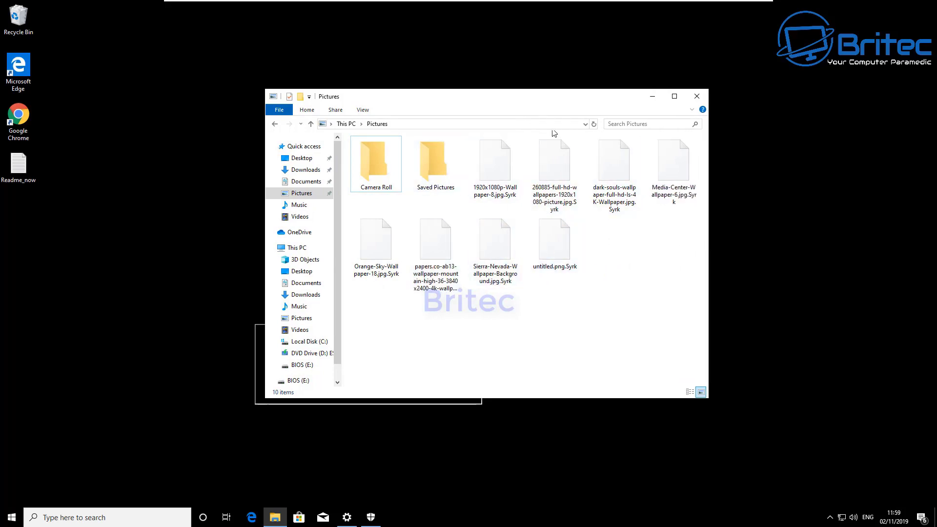
{"action": "left_click_drag", "start_coordinate": [553, 101], "coordinate": [519, 114]}
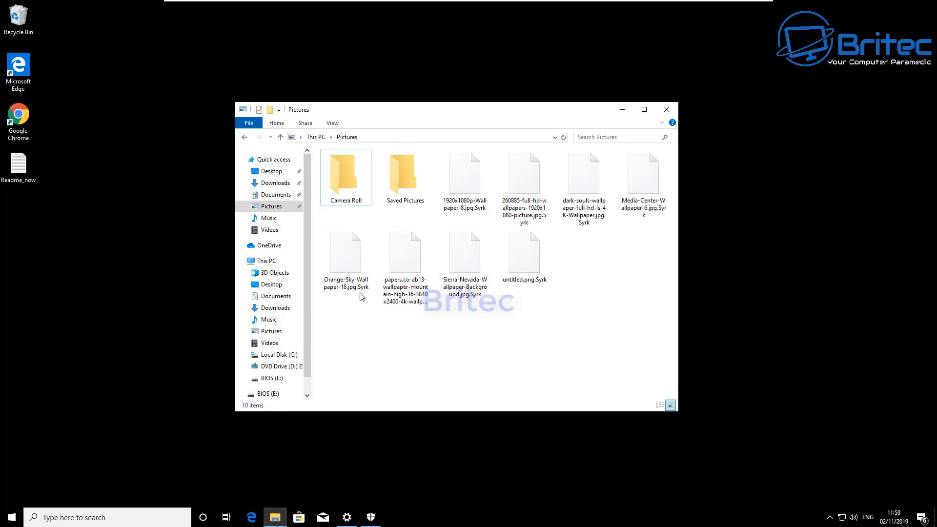
{"action": "left_click", "coordinate": [669, 111]}
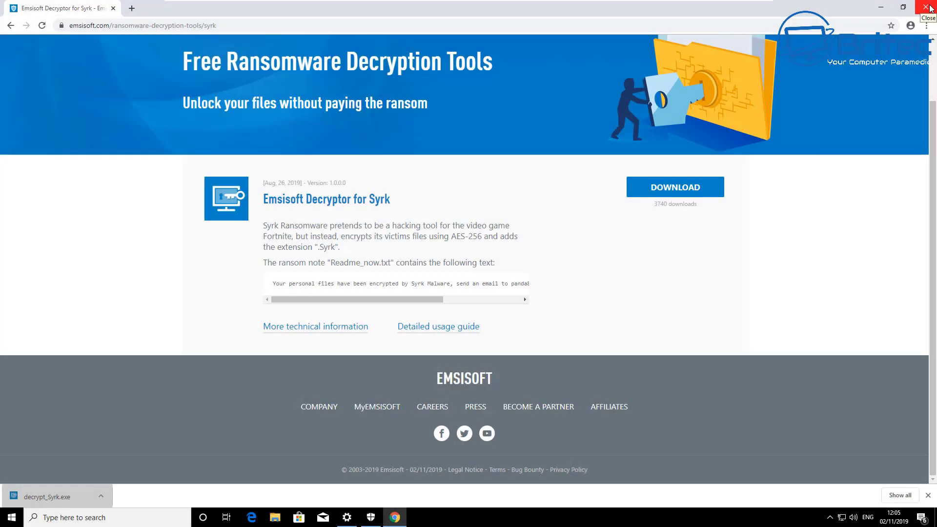
Close Google Chrome now that decrypt_Syrk.exe is downloaded.
{"action": "left_click", "coordinate": [930, 8]}
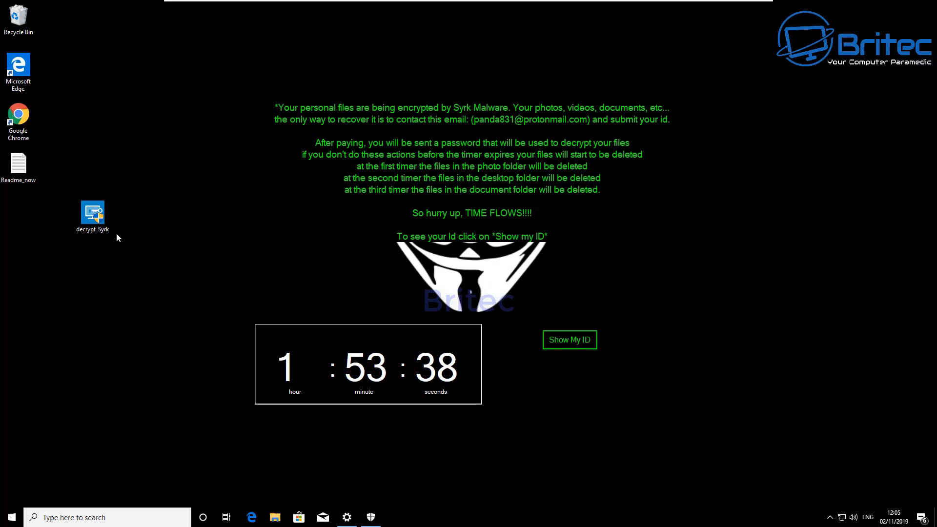
Launch decrypt_Syrk with admin approval and accept the Emsisoft license terms.
{"action": "double_click", "coordinate": [94, 212]}
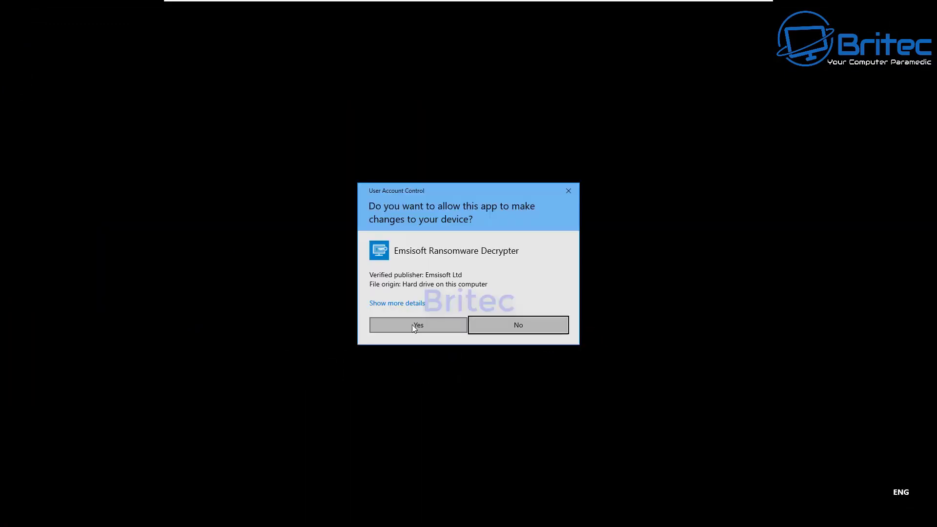
{"action": "left_click", "coordinate": [412, 324]}
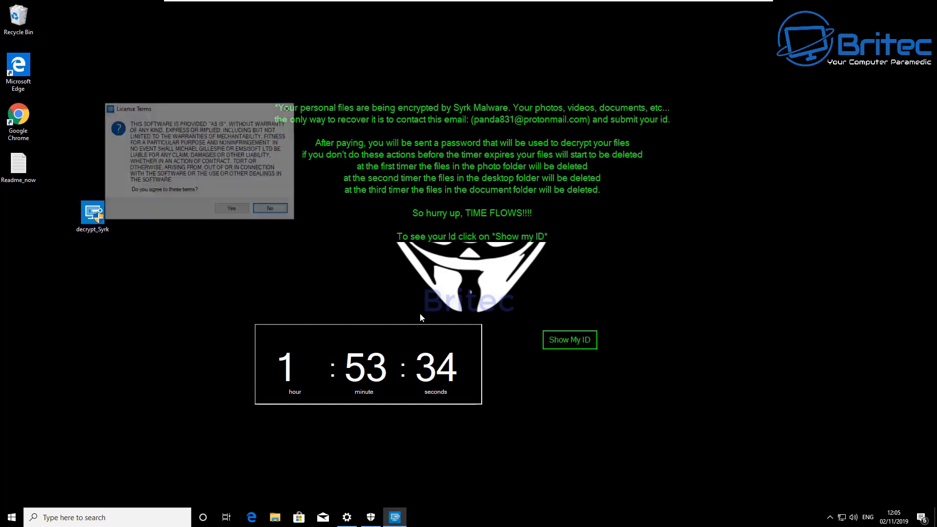
{"action": "left_click_drag", "start_coordinate": [197, 115], "coordinate": [202, 177]}
{"action": "left_click", "coordinate": [239, 276]}
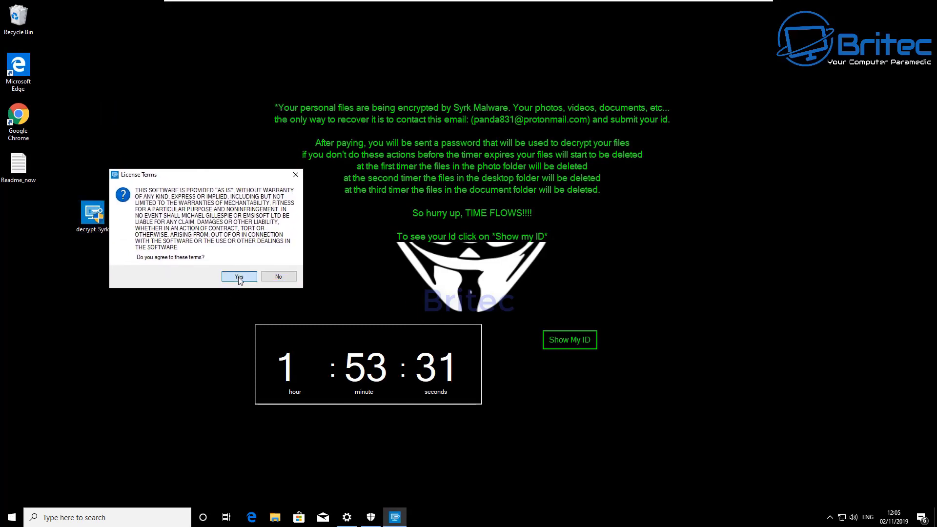
{"action": "left_click_drag", "start_coordinate": [271, 128], "coordinate": [470, 163]}
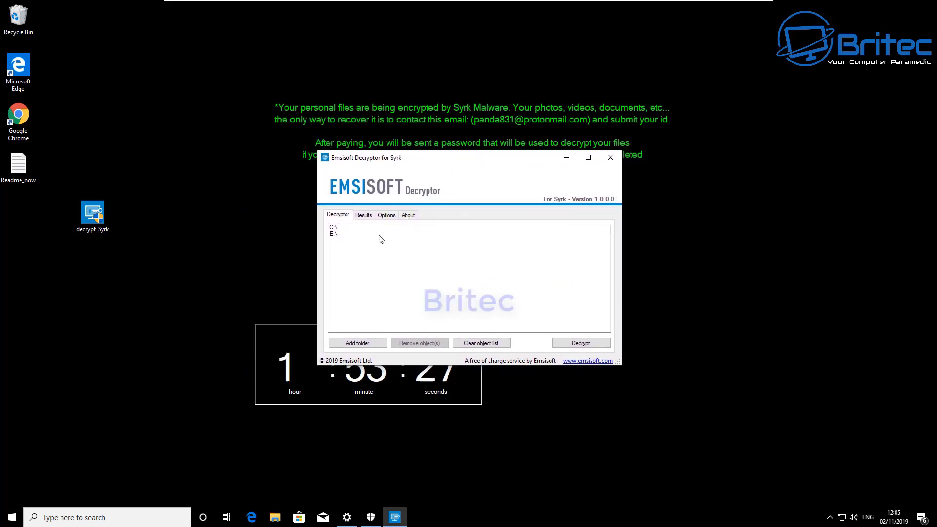
Add the Pictures folder to the decryptor's list of locations.
{"action": "left_click", "coordinate": [335, 228]}
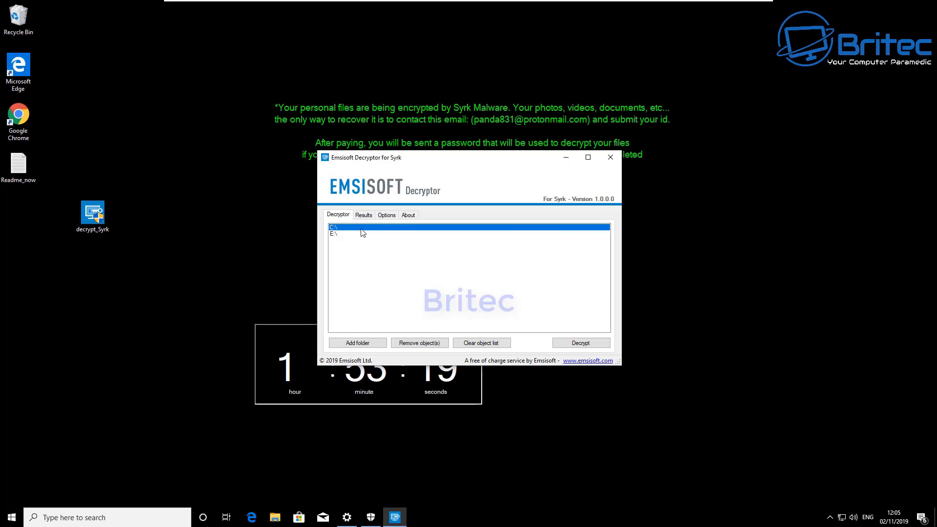
{"action": "left_click", "coordinate": [372, 344]}
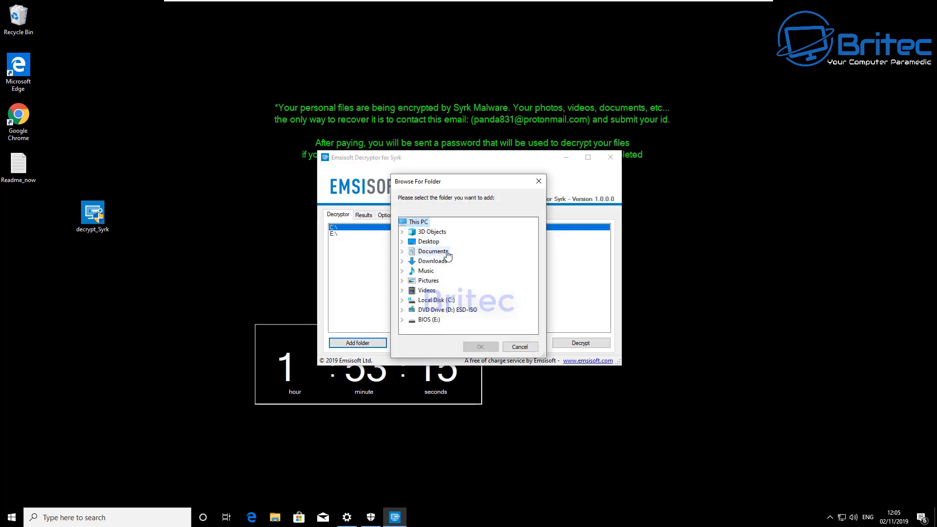
{"action": "left_click", "coordinate": [441, 254]}
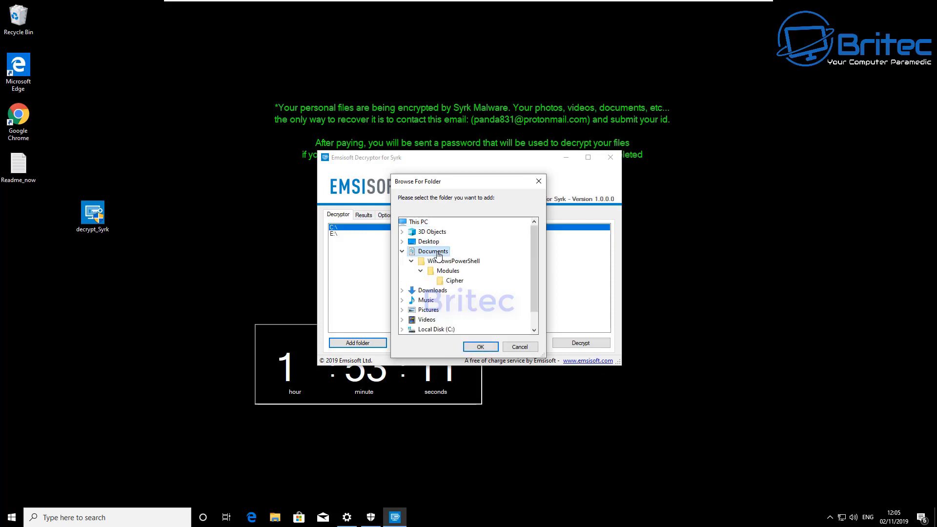
{"action": "left_click", "coordinate": [431, 311]}
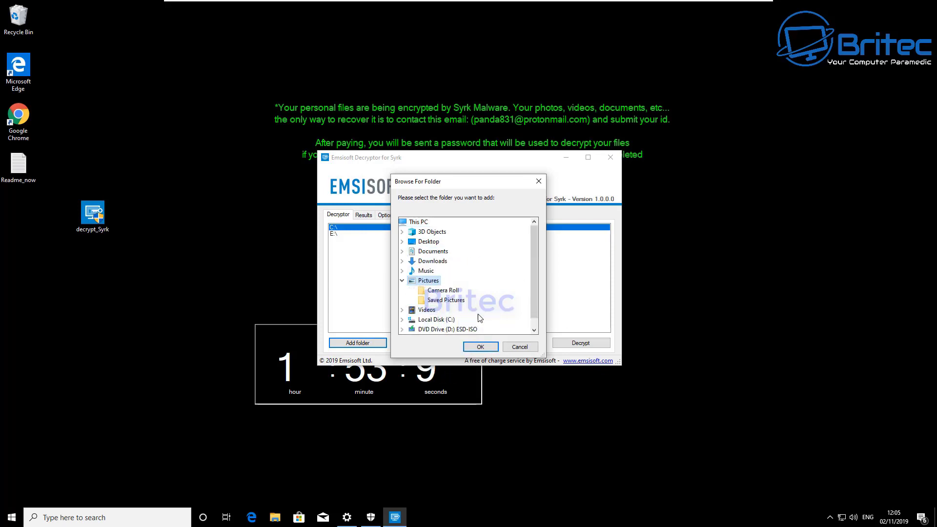
{"action": "left_click", "coordinate": [479, 349]}
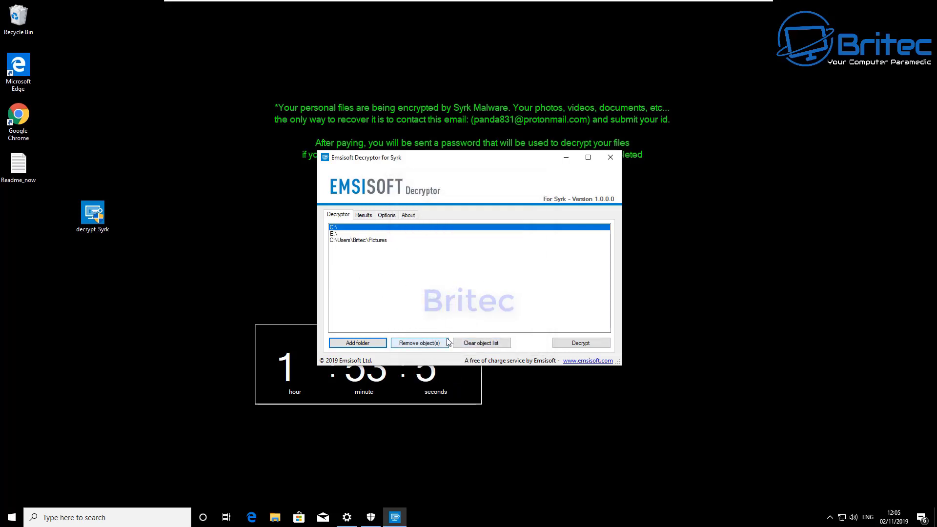
Open Pictures in File Explorer to view the ten encrypted .Syrk files.
{"action": "left_click", "coordinate": [275, 517]}
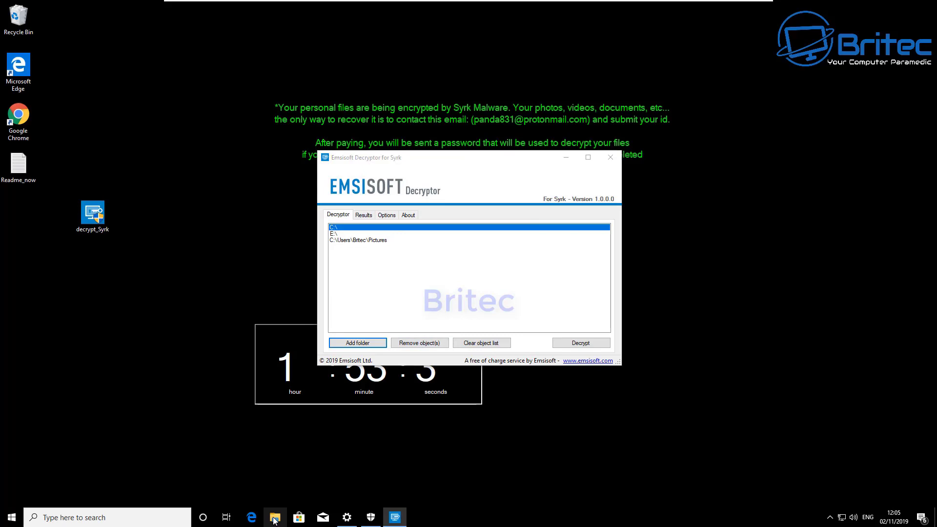
{"action": "double_click", "coordinate": [362, 214]}
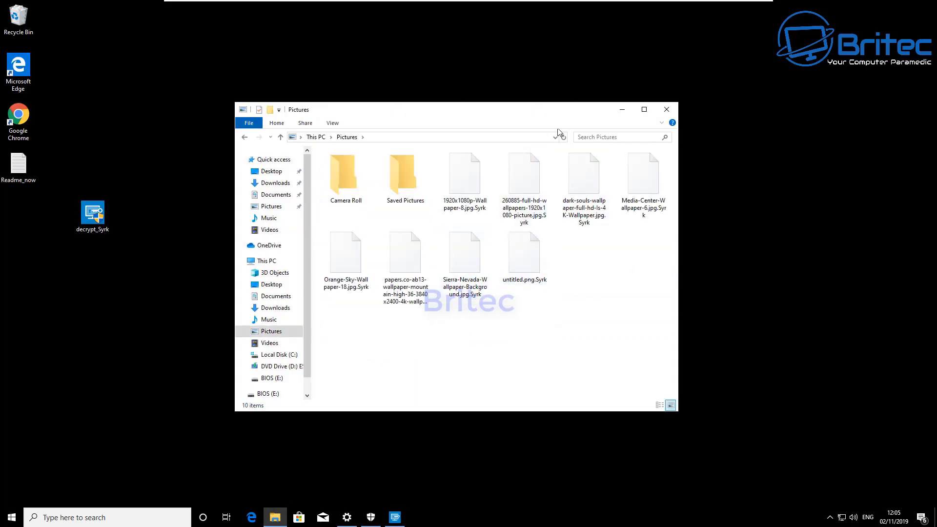
{"action": "mouse_move", "coordinate": [539, 116]}
{"action": "left_mouse_down"}
{"action": "mouse_move", "coordinate": [547, 131]}
{"action": "mouse_move", "coordinate": [761, 123]}
{"action": "mouse_move", "coordinate": [539, 126]}
{"action": "left_mouse_up"}
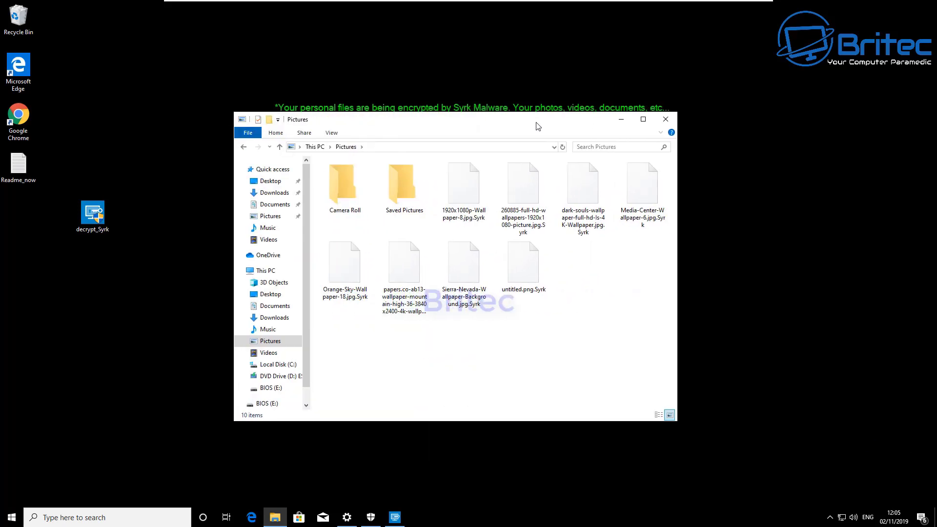
Run Decrypt on the listed folders, then close the Emsisoft decryptor when finished.
{"action": "left_click", "coordinate": [626, 116]}
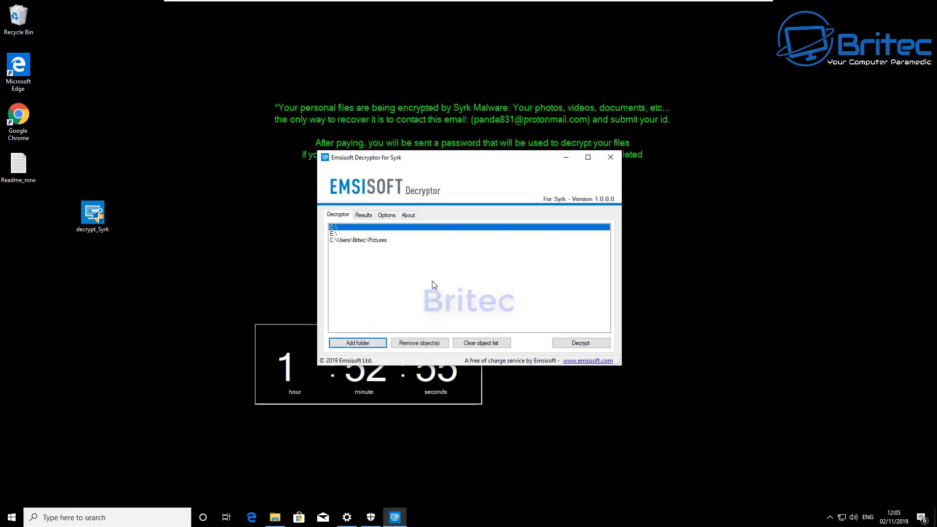
{"action": "left_click", "coordinate": [578, 346]}
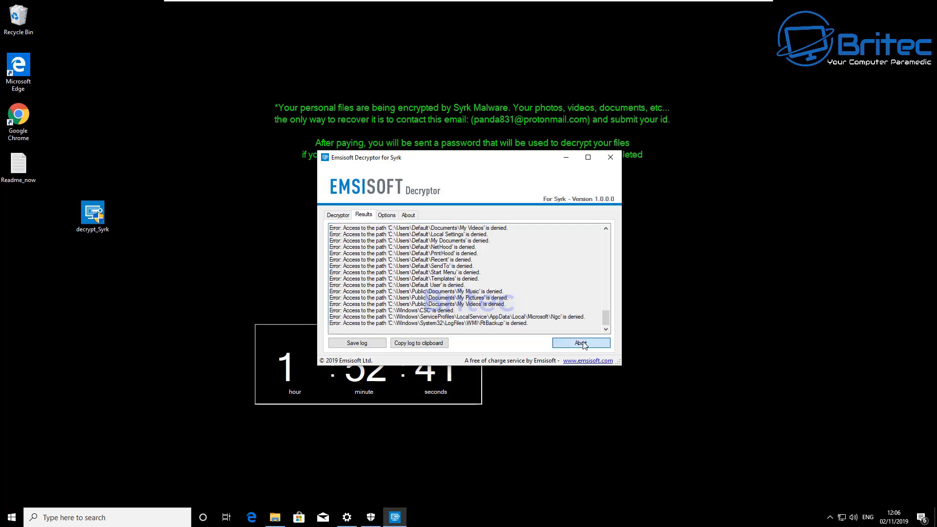
{"action": "left_click", "coordinate": [610, 157]}
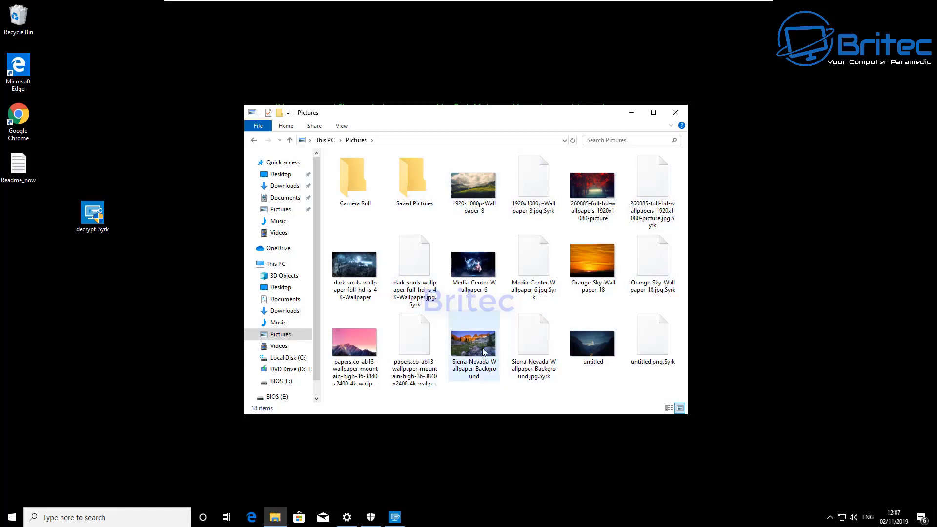
Set the restored Sierra-Nevada-Wallpaper-Background image as desktop background and close Pictures.
{"action": "mouse_move", "coordinate": [485, 352]}
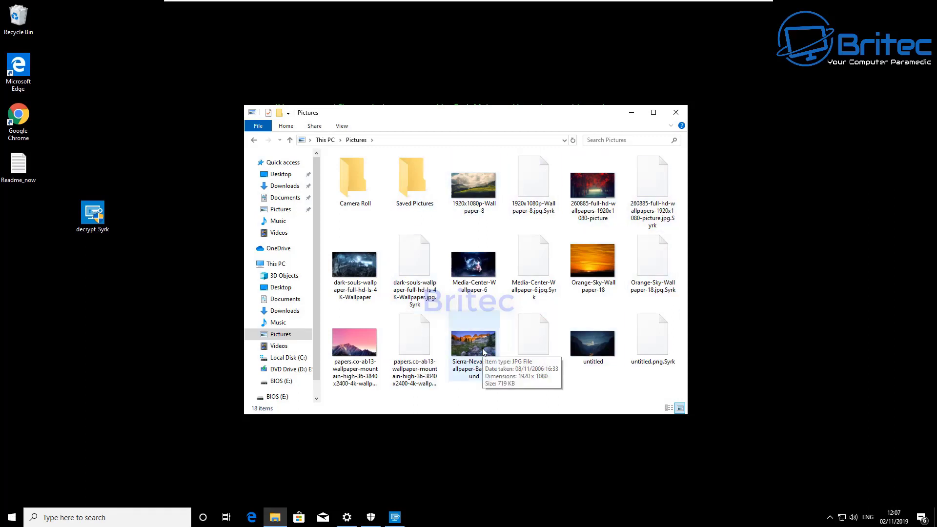
{"action": "left_click", "coordinate": [532, 347]}
{"action": "mouse_move", "coordinate": [546, 339]}
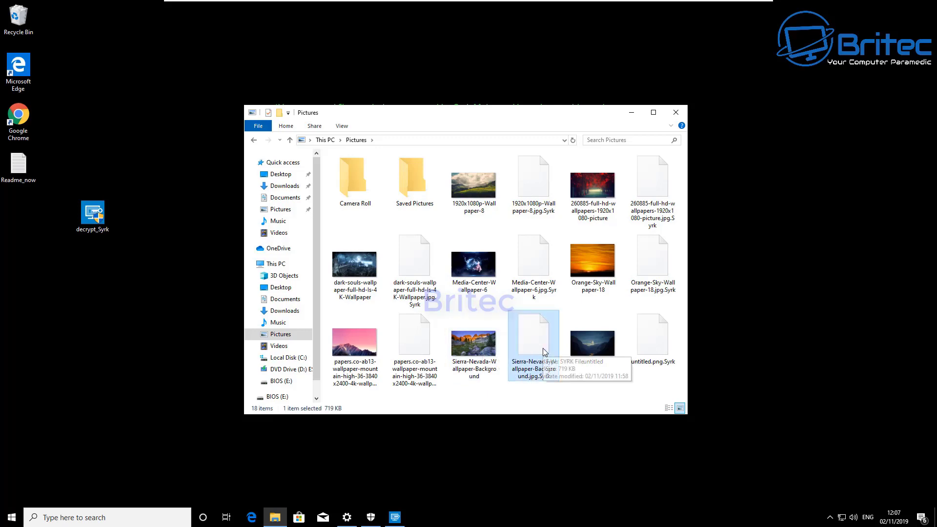
{"action": "right_click", "coordinate": [478, 353]}
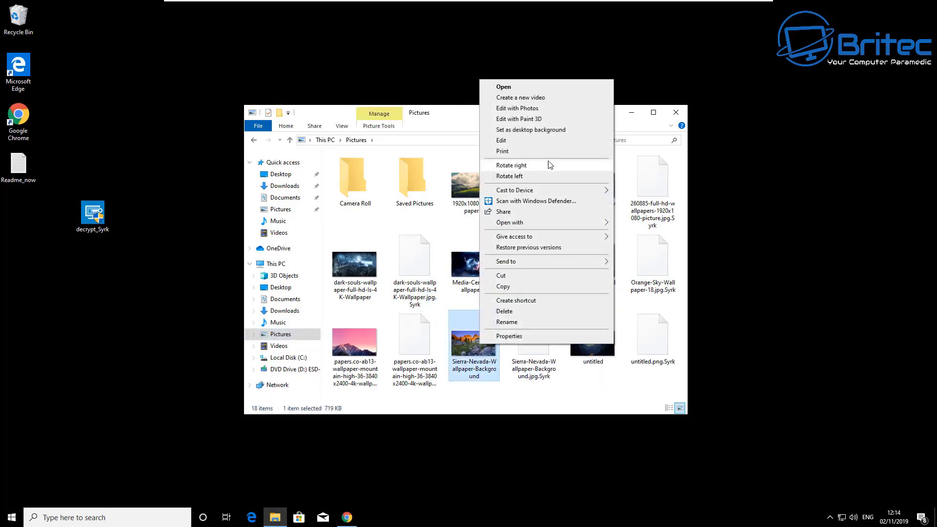
{"action": "left_click", "coordinate": [554, 133]}
{"action": "left_click", "coordinate": [676, 112]}
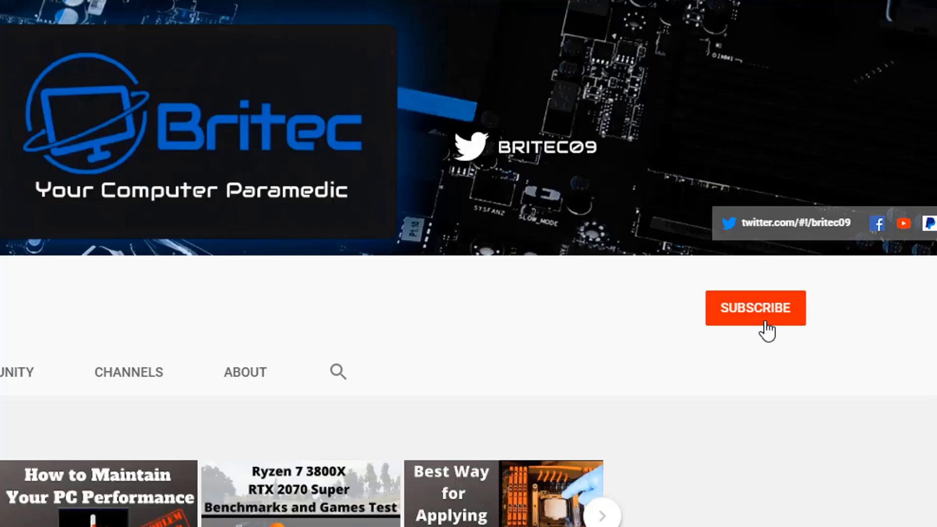
Subscribe to the Britec YouTube channel and open its notification bell options.
{"action": "left_click", "coordinate": [767, 331]}
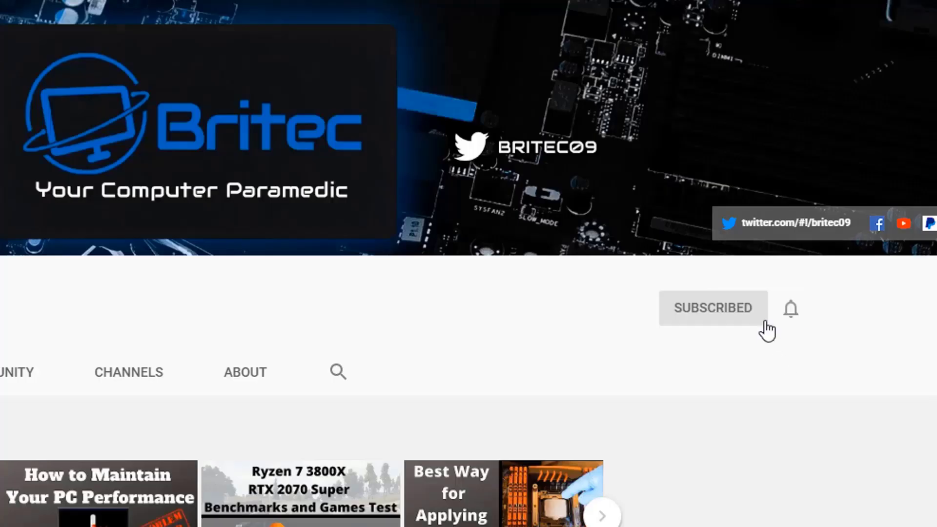
{"action": "left_click", "coordinate": [791, 311]}
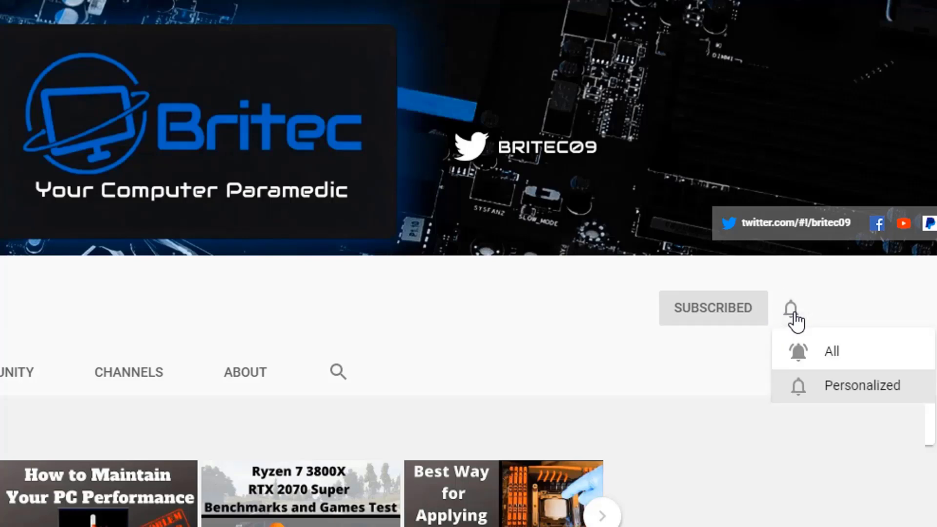